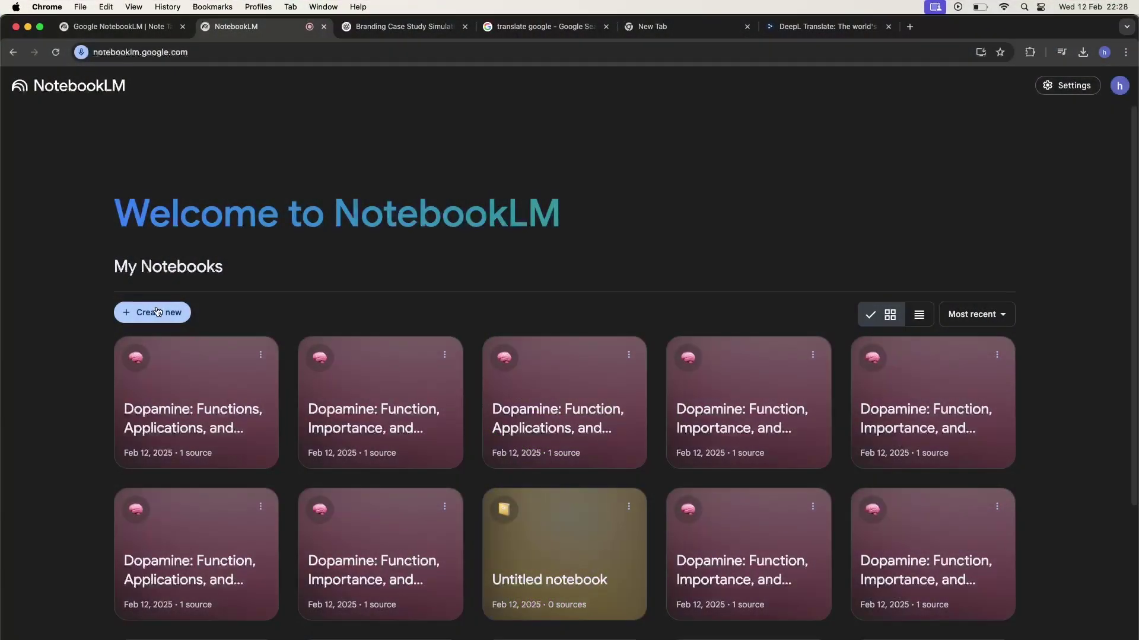
- Start an empty notebook, then select and copy the whole LuxeGlow case study from the ChatGPT canvas
left_click(157, 313)
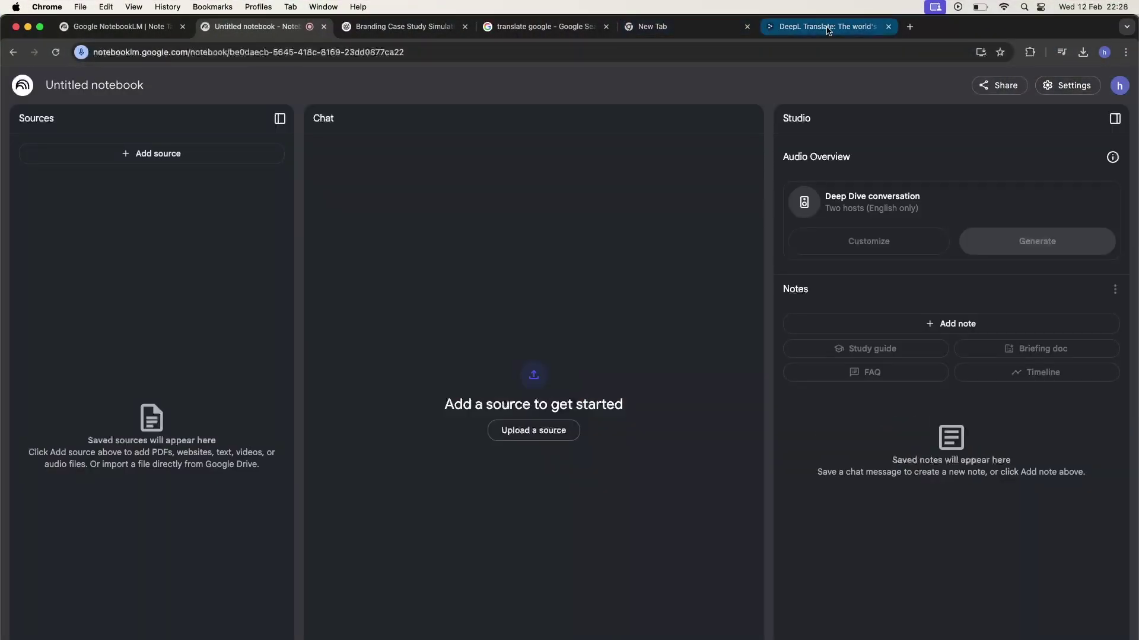
left_click(389, 27)
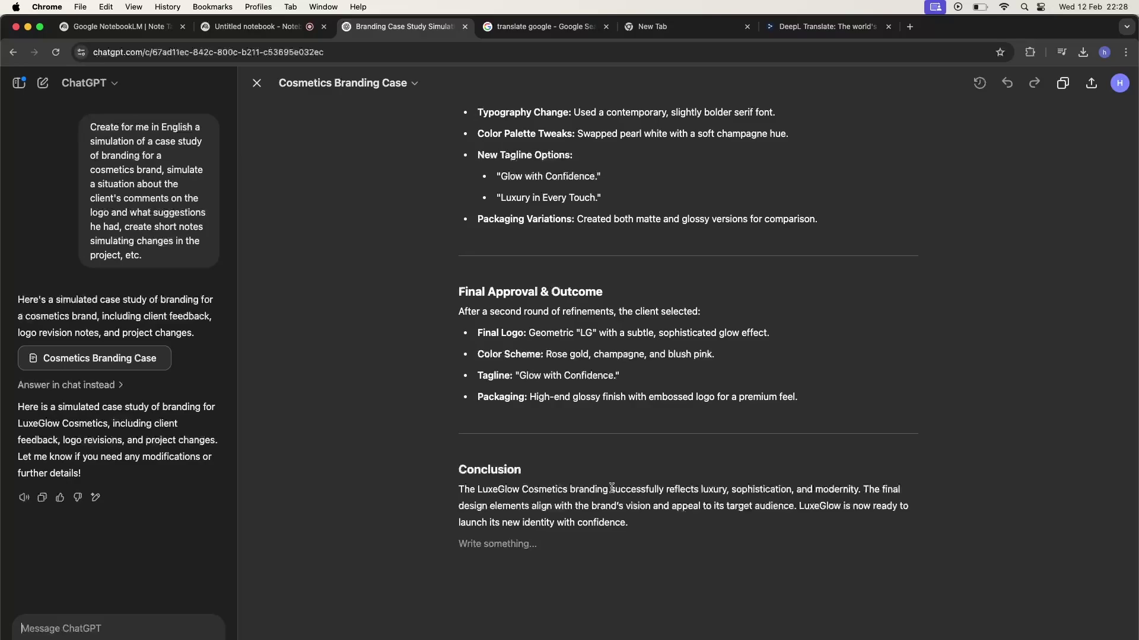
mouse_move(630, 525)
left_mouse_down()
mouse_move(564, 134)
mouse_move(450, 164)
left_mouse_up()
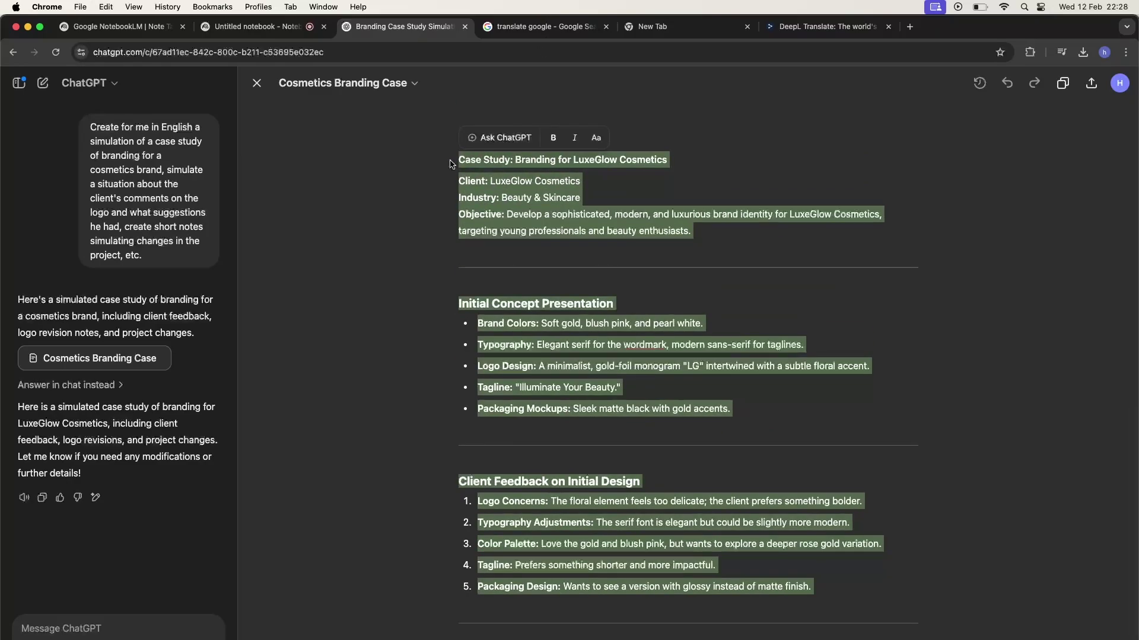
left_click(526, 200)
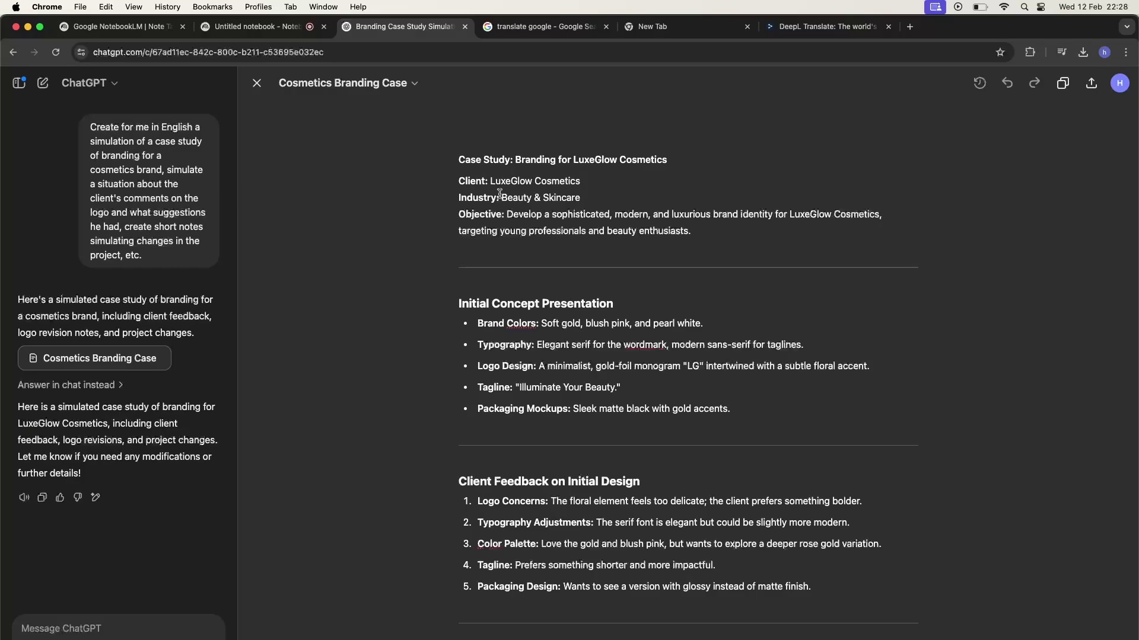
- Insert the copied case study as a Copied text source in the untitled notebook
left_click(251, 32)
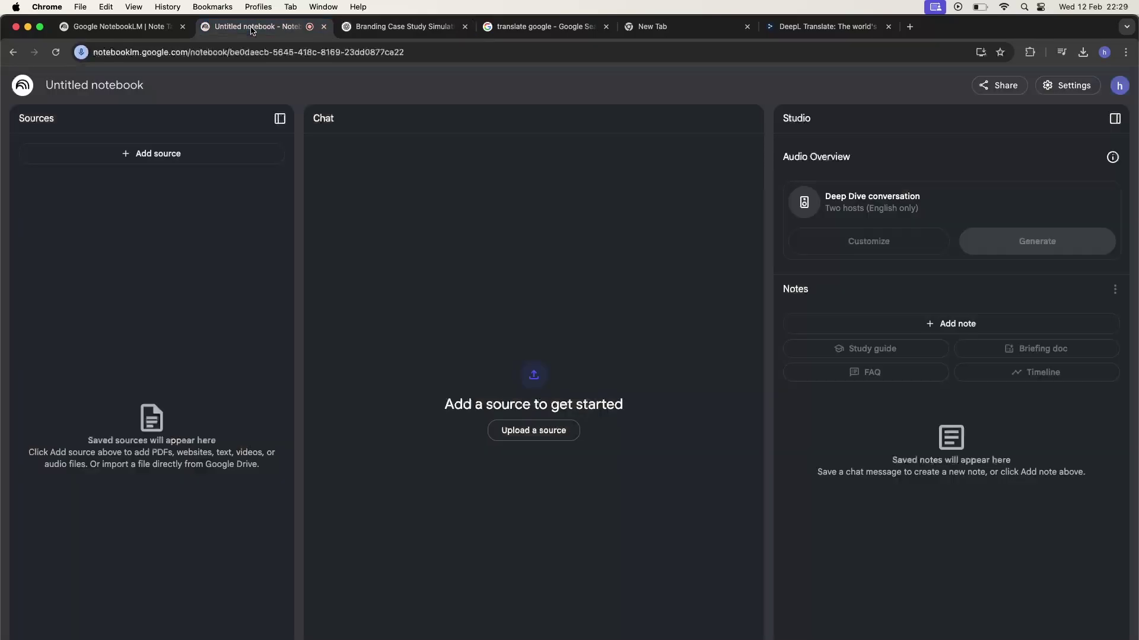
left_click(162, 159)
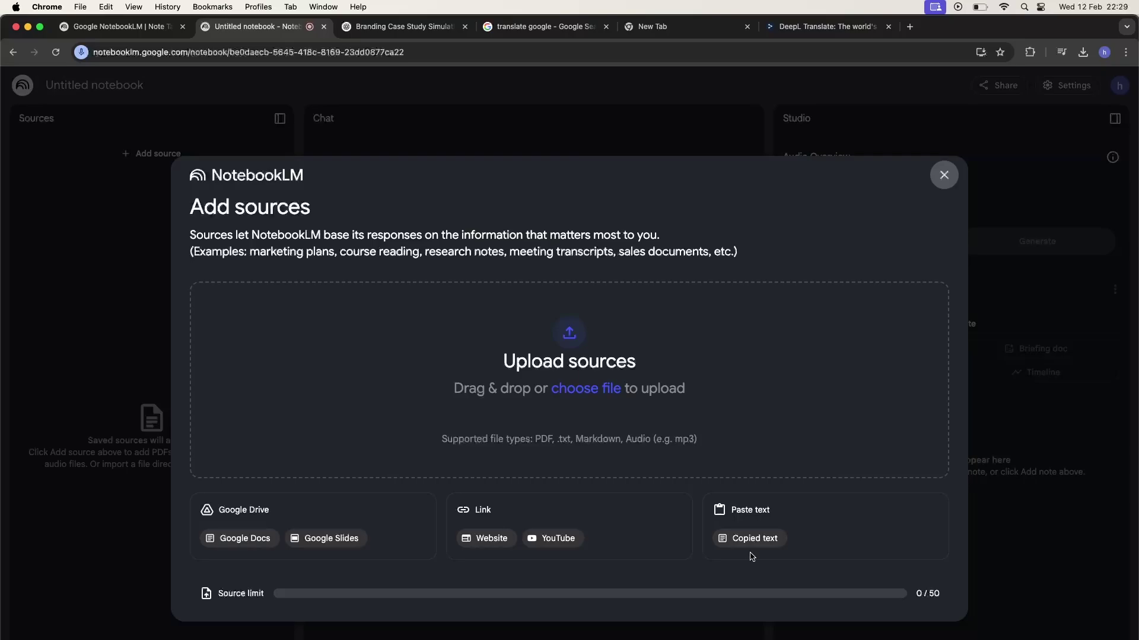
left_click(759, 538)
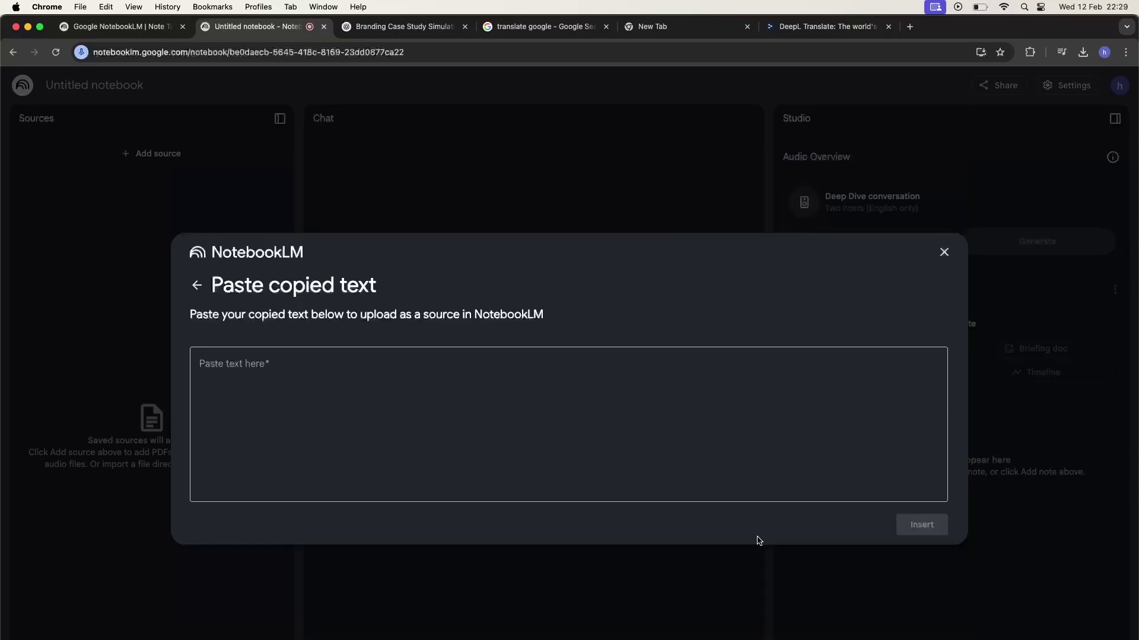
left_click(611, 395)
key("super+v")
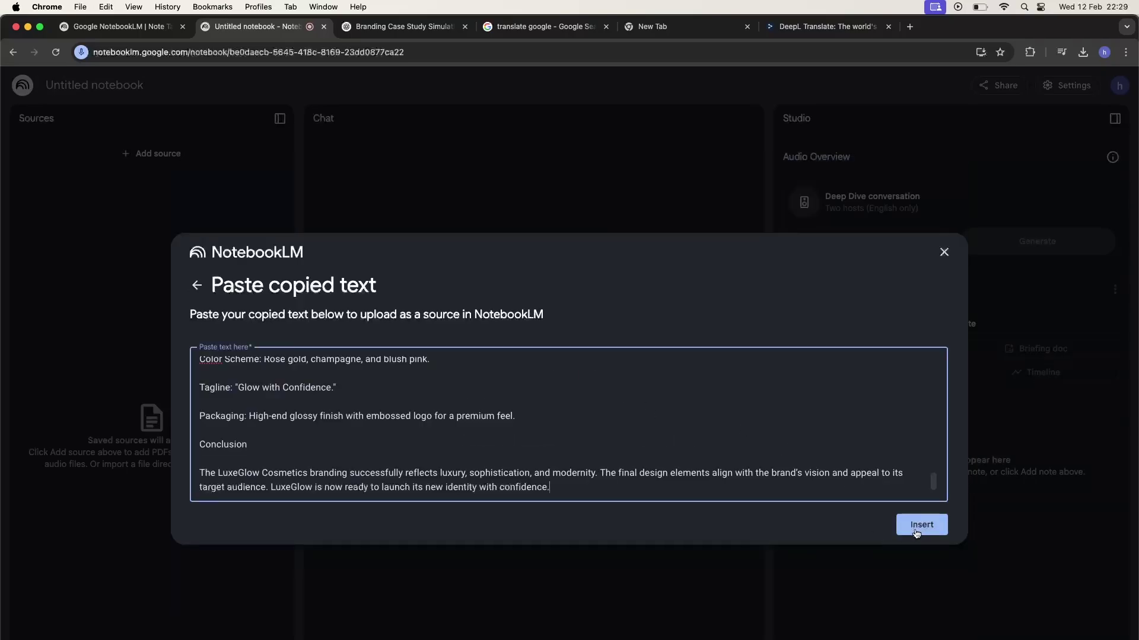
left_click(921, 526)
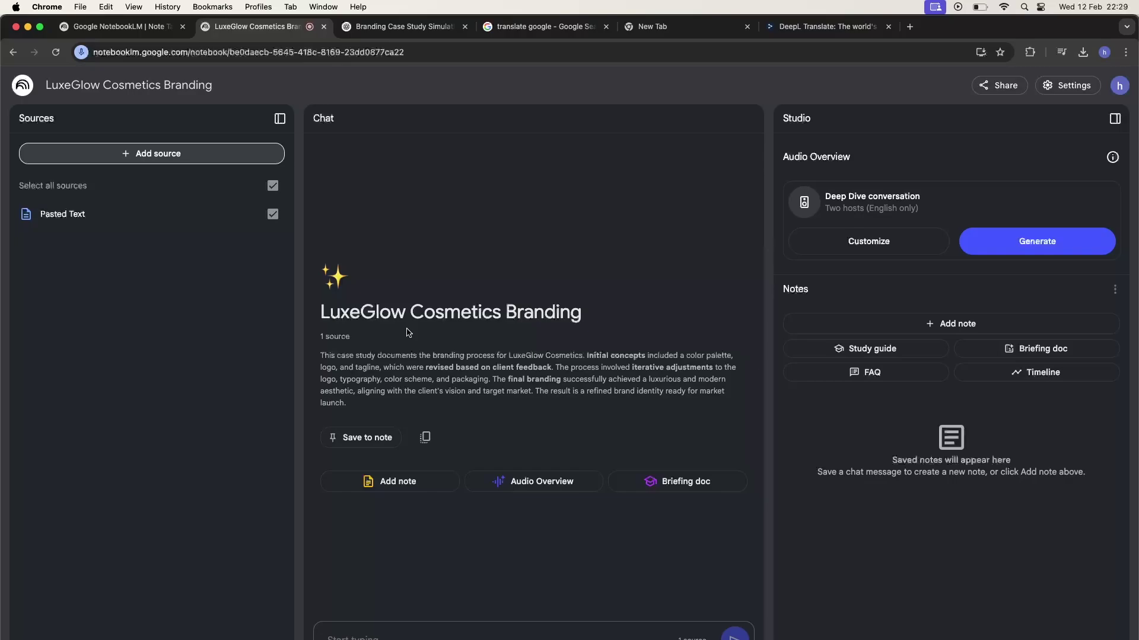
- Copy the logo-suggestions question from Notes and paste it into the notebook's chat box
key("super+Tab")
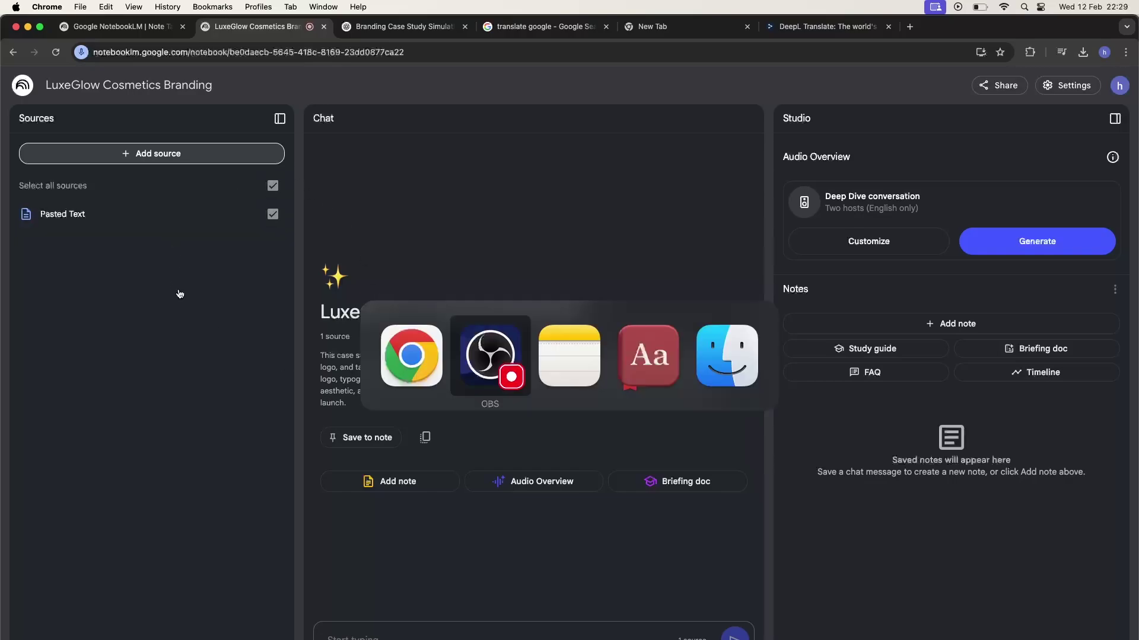
left_click(583, 357)
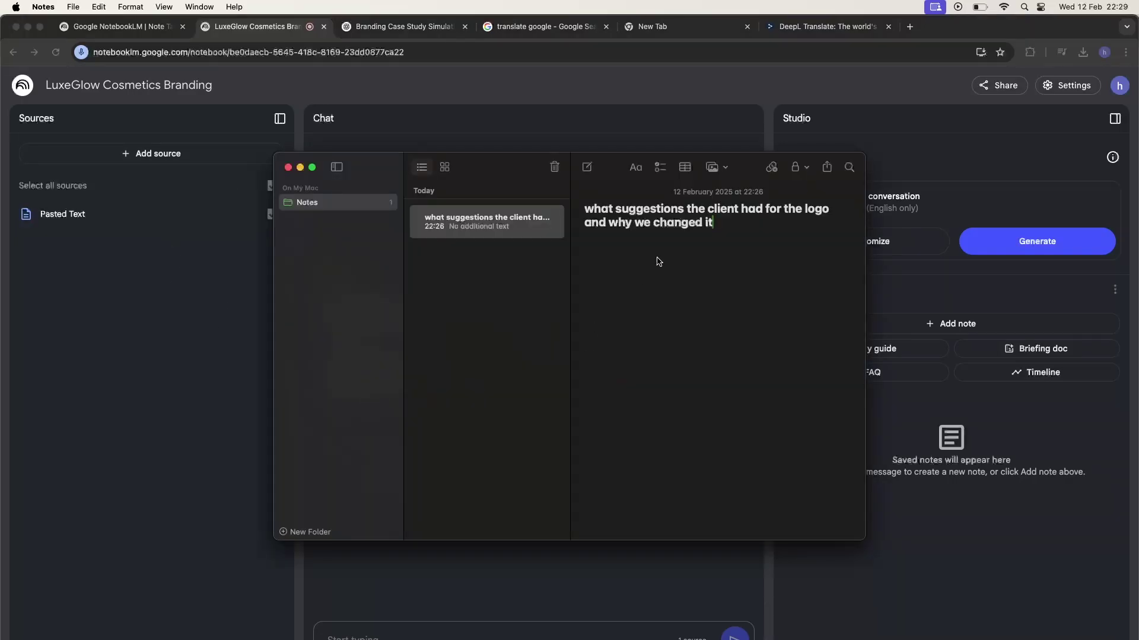
key("super+a")
key("super+c")
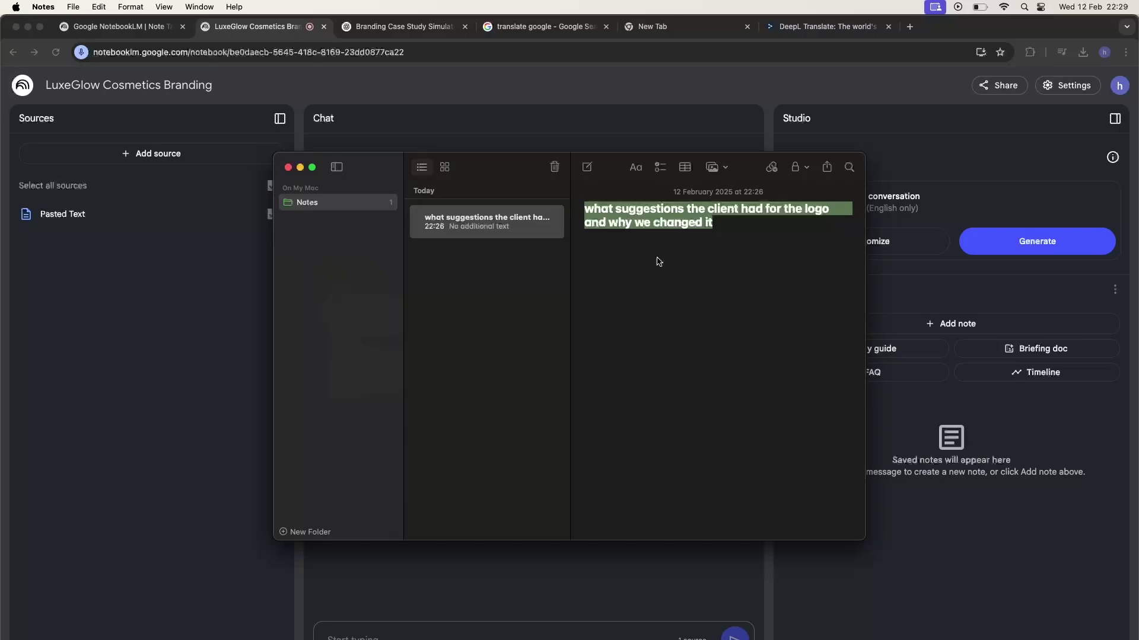
key("super+Tab")
left_click(464, 625)
key("super+v")
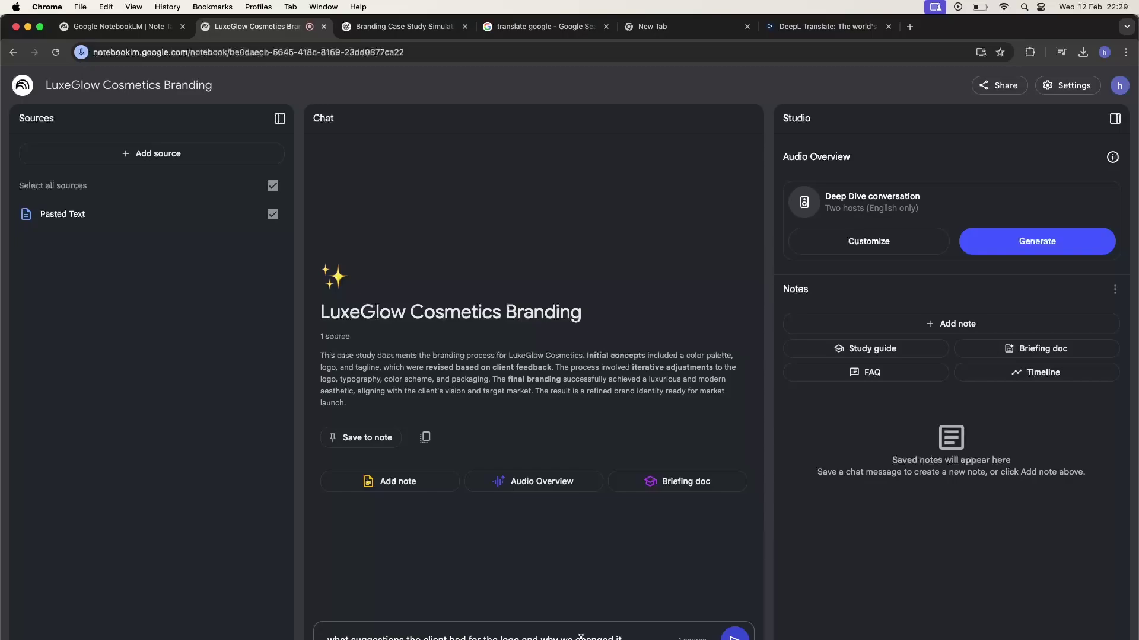
- Send the question and receive the cited answer about the floral logo becoming a geometric 'LG' design
key("Return")
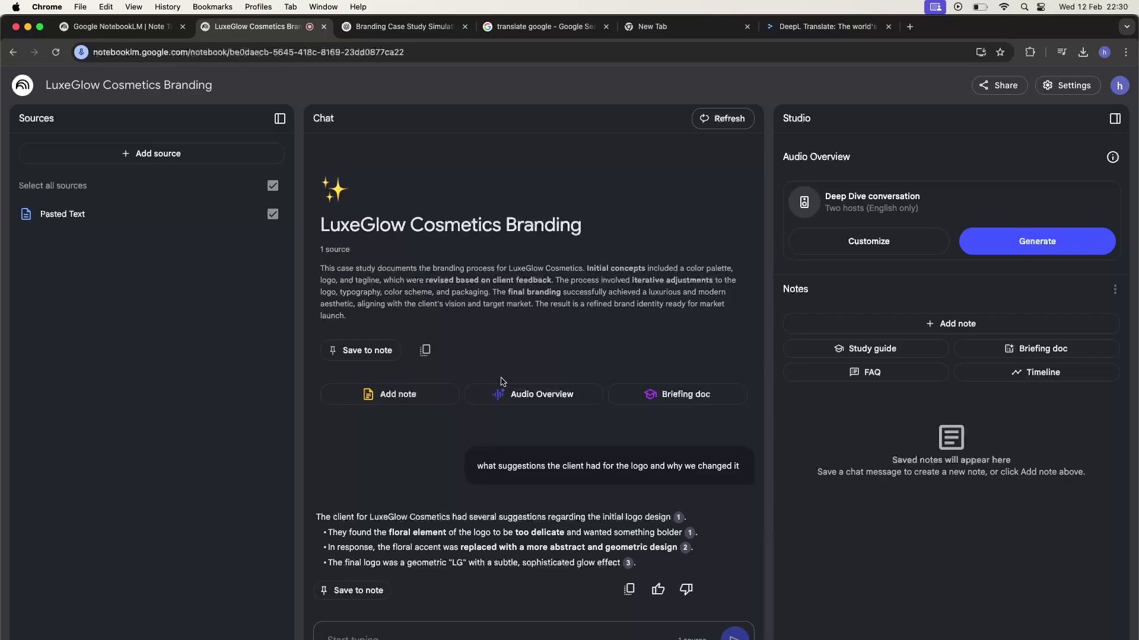
key("super+Tab")
key("super+Tab")
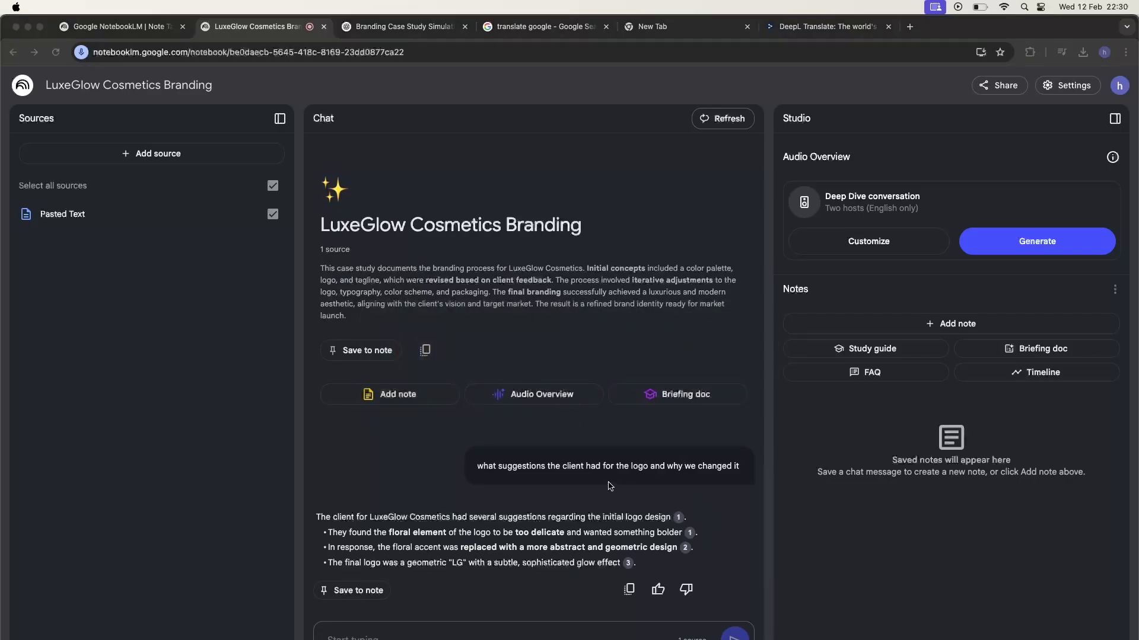